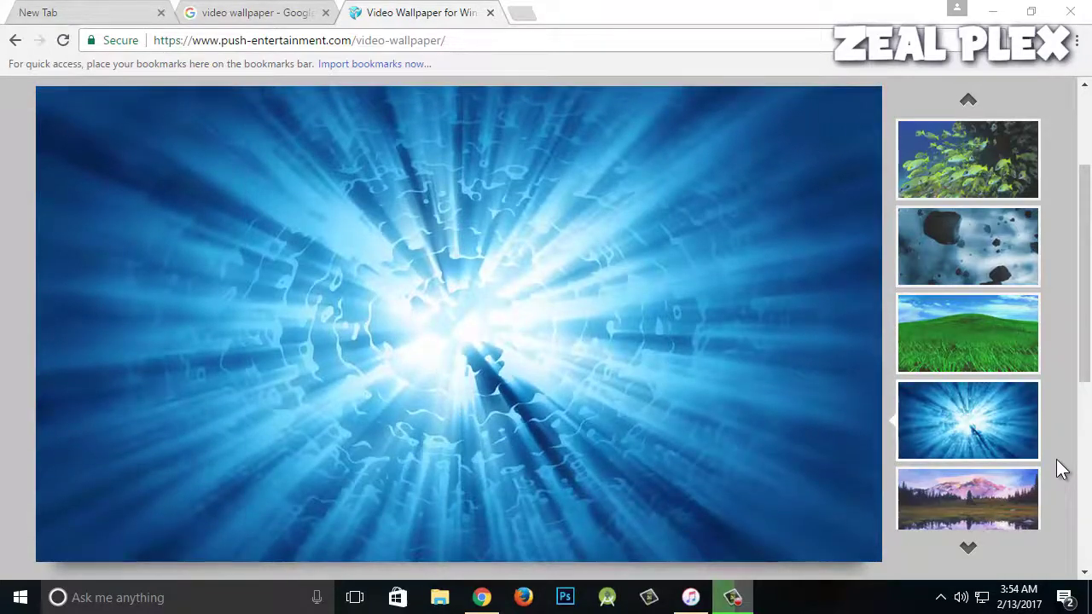
# Scroll the push-entertainment.com page and start downloading the PUSH Video Wallpaper installer via the green Download button
pyautogui.scroll(2, 110, 132)
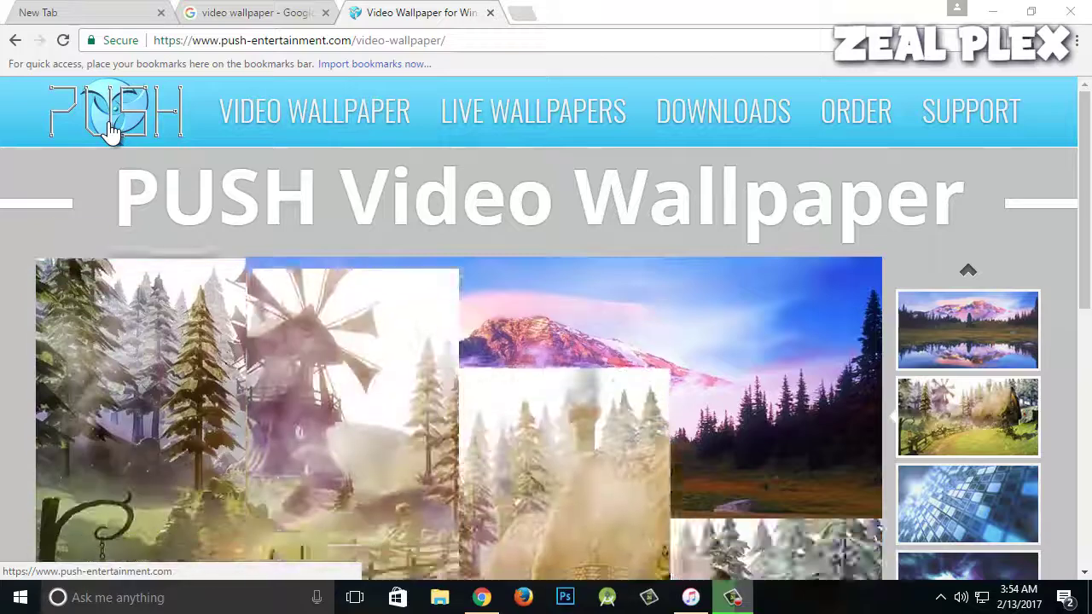
pyautogui.scroll(-2, 129, 183)
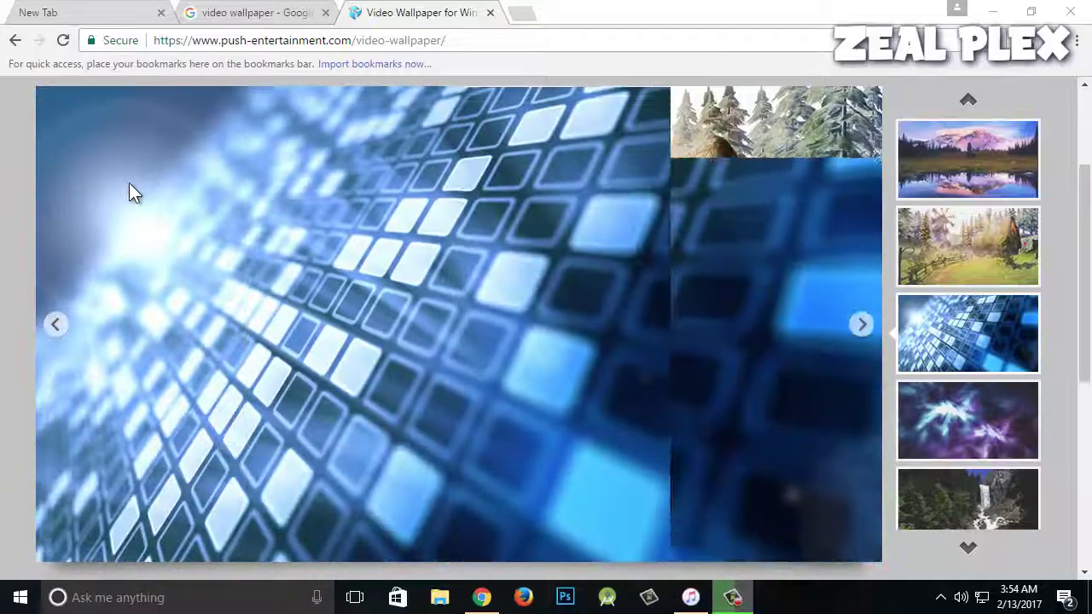
pyautogui.scroll(-5, 427, 341)
pyautogui.click(637, 405)
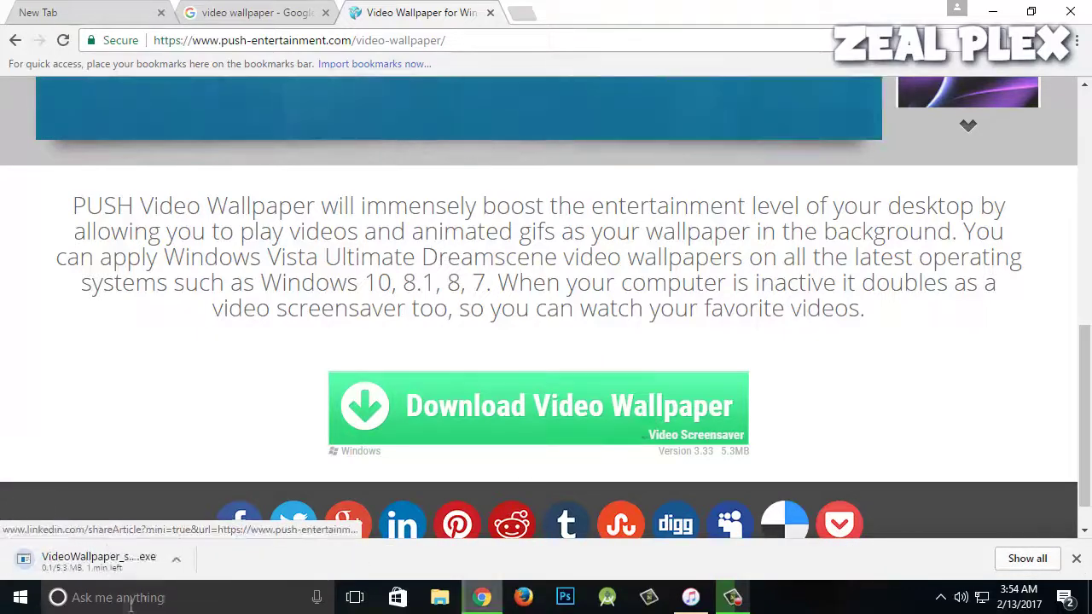
# In Chrome Downloads, cancel the new duplicate download and show VideoWallpaper_setup.exe in its folder
pyautogui.click(1076, 40)
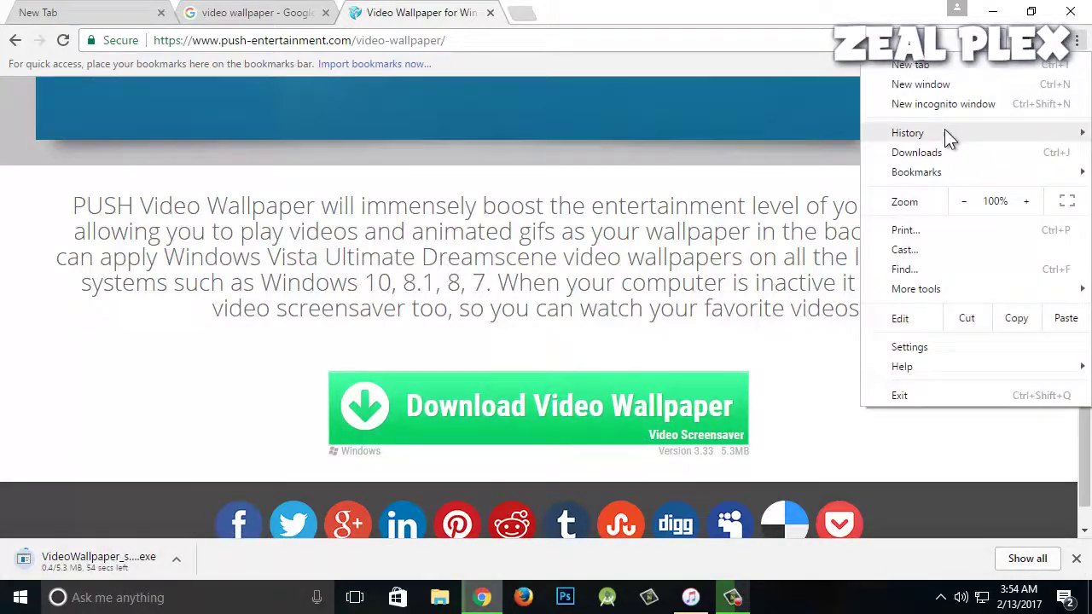
pyautogui.click(925, 151)
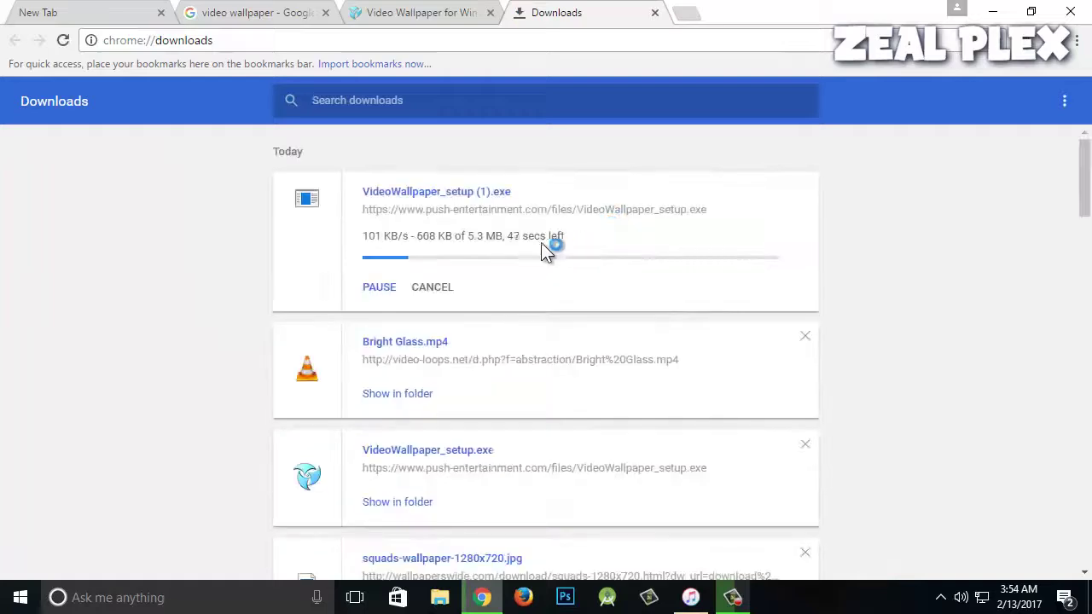
pyautogui.click(432, 288)
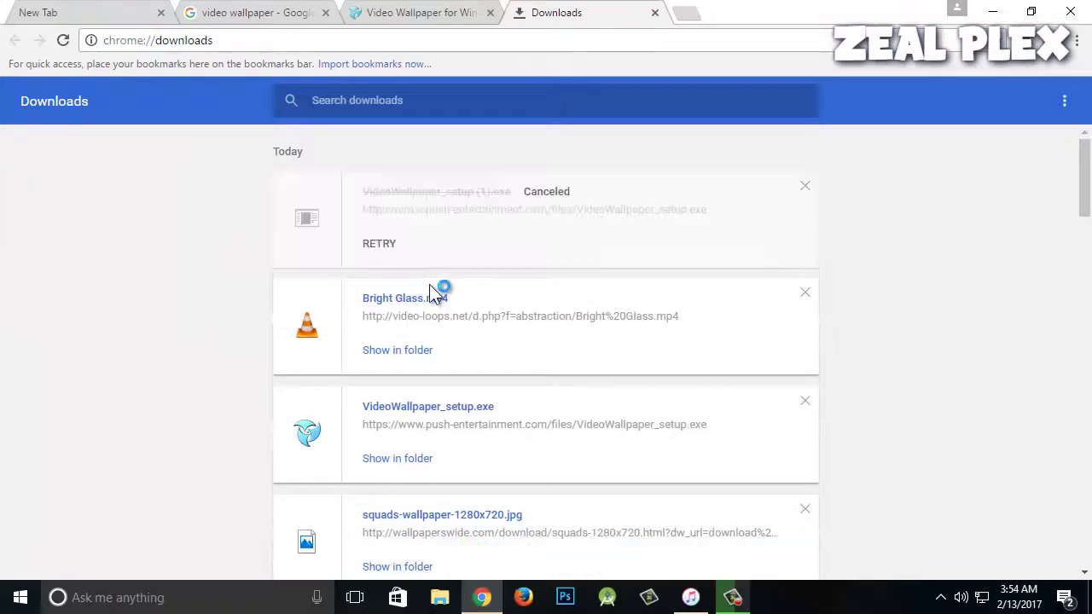
pyautogui.click(385, 461)
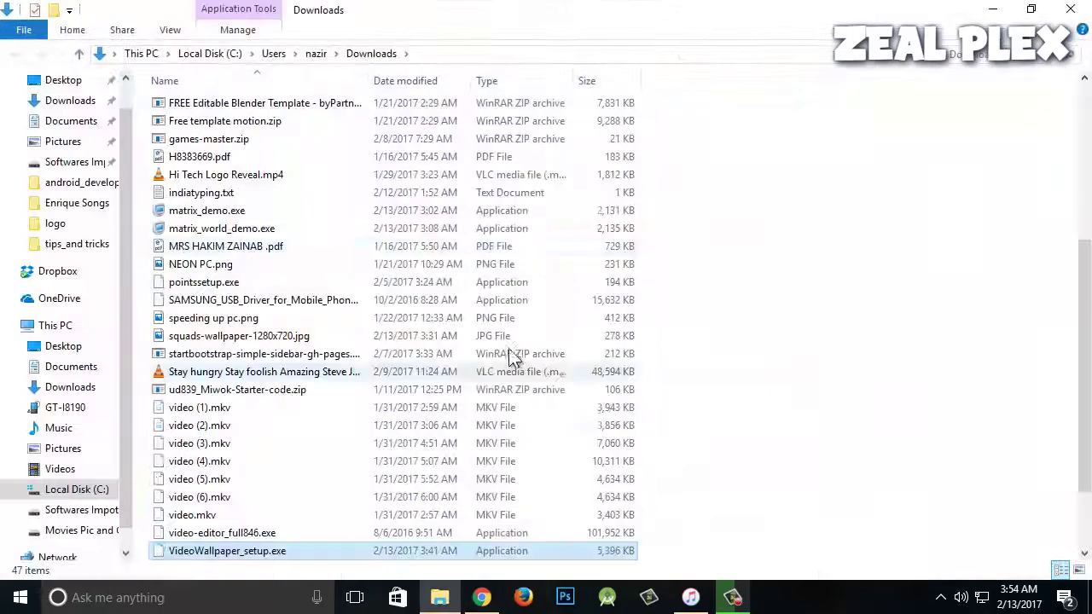
# Run VideoWallpaper_setup.exe, accept the license and finish setup, then minimize Explorer and Chrome
pyautogui.doubleClick(299, 552)
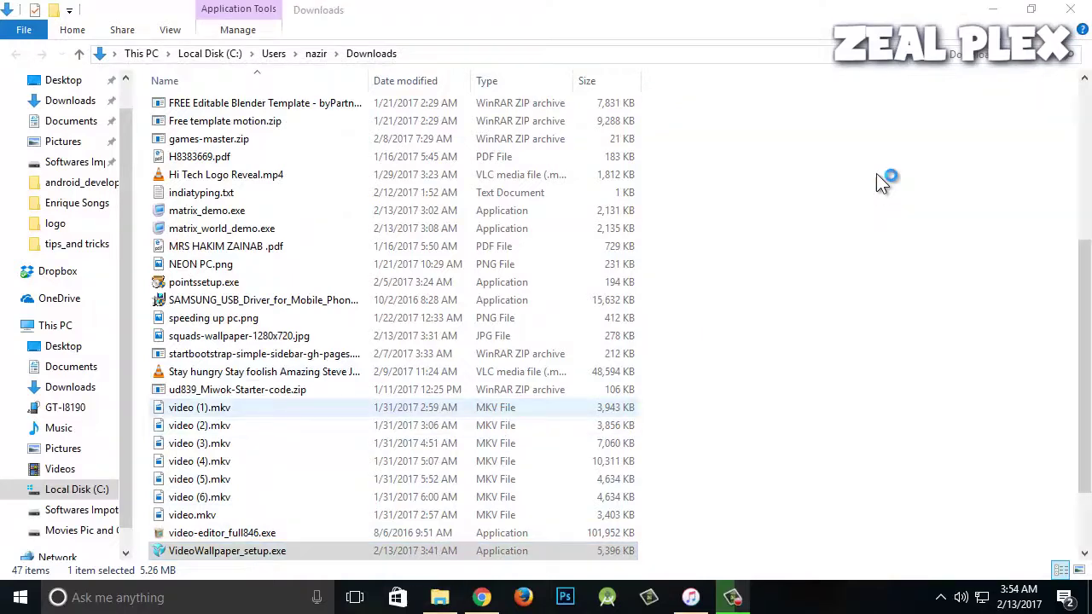
pyautogui.click(998, 10)
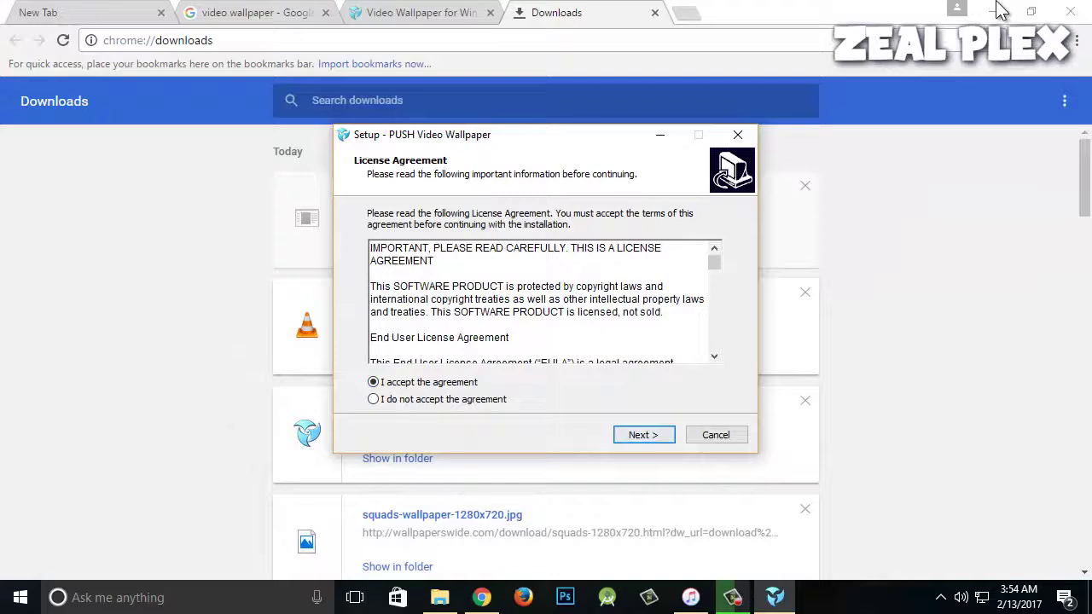
pyautogui.press('Return')
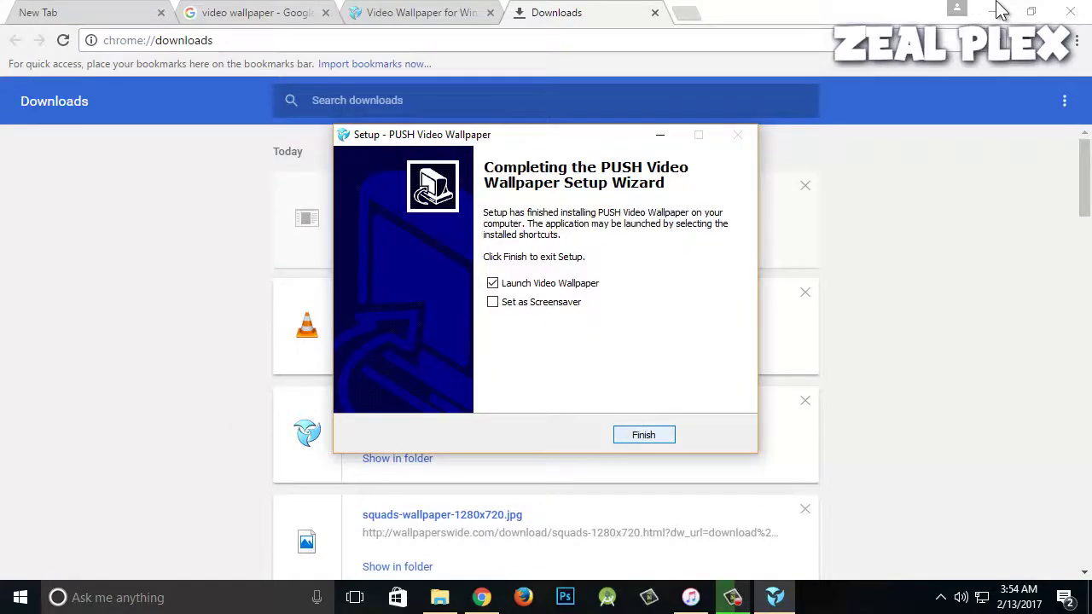
pyautogui.press('Return')
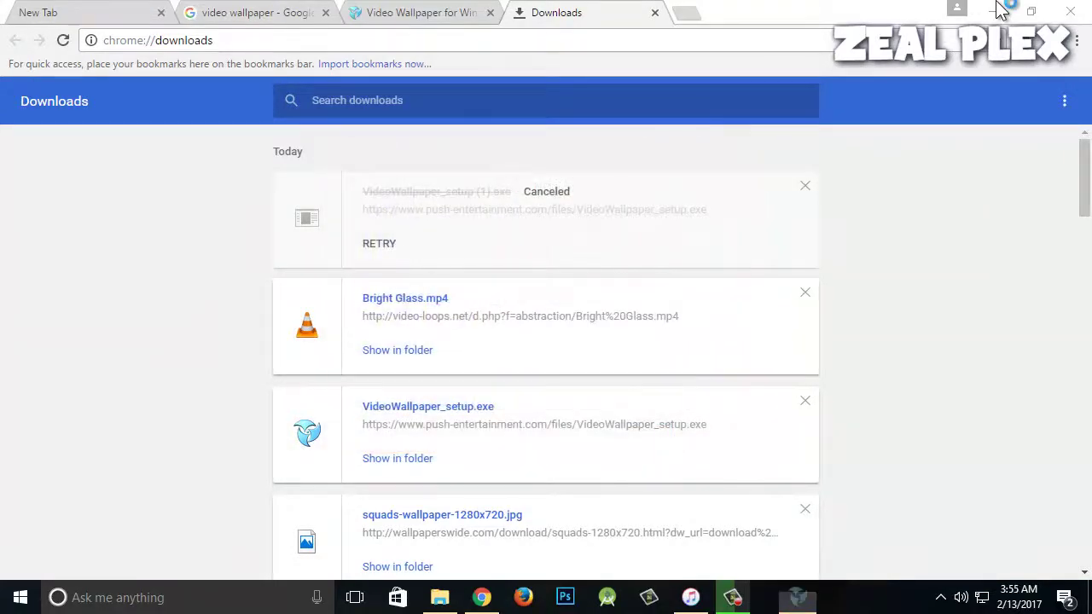
pyautogui.click(985, 9)
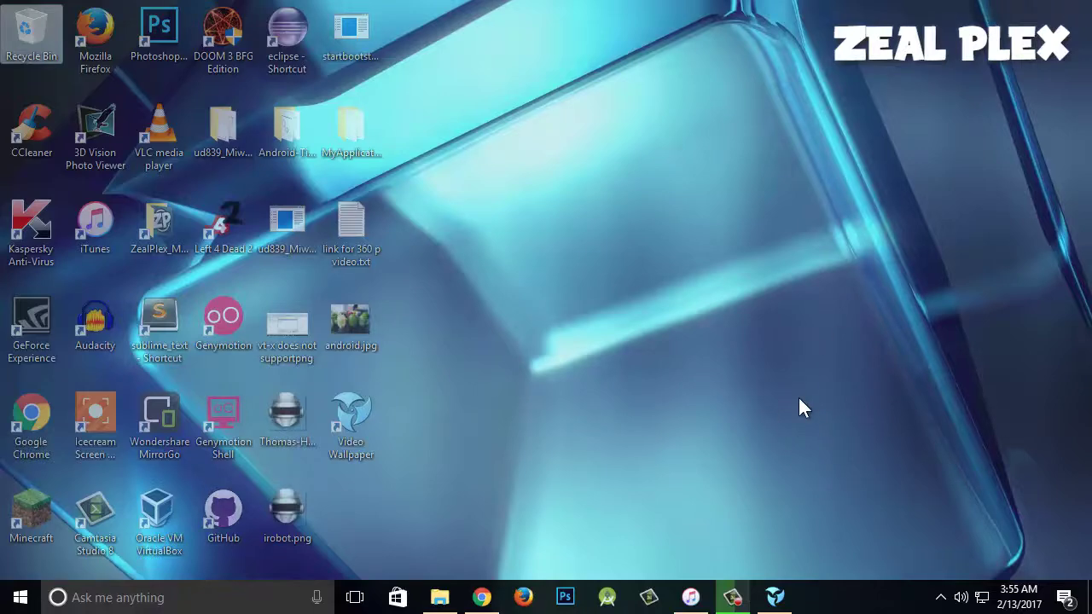
# Play the Default playlist with Bright Glass as wallpaper, minimize the app to view it, then restore it
pyautogui.click(774, 597)
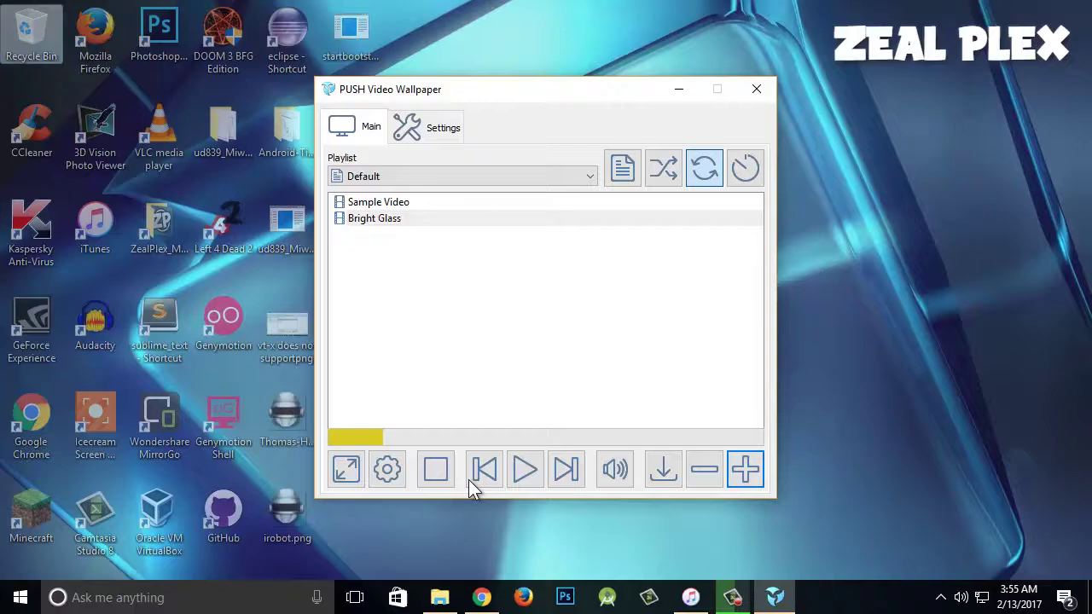
pyautogui.click(516, 480)
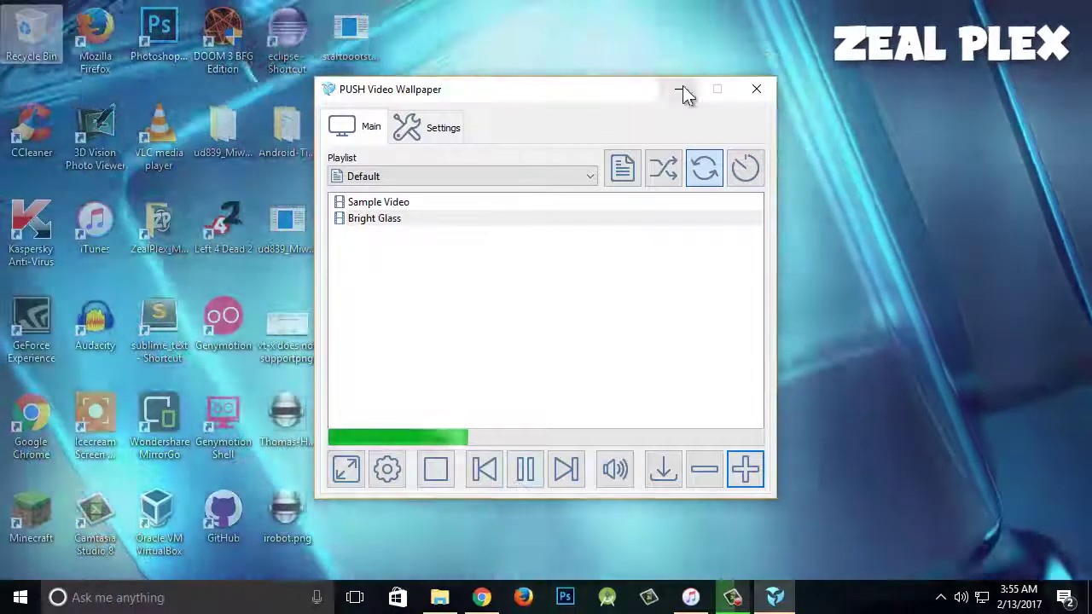
pyautogui.click(680, 89)
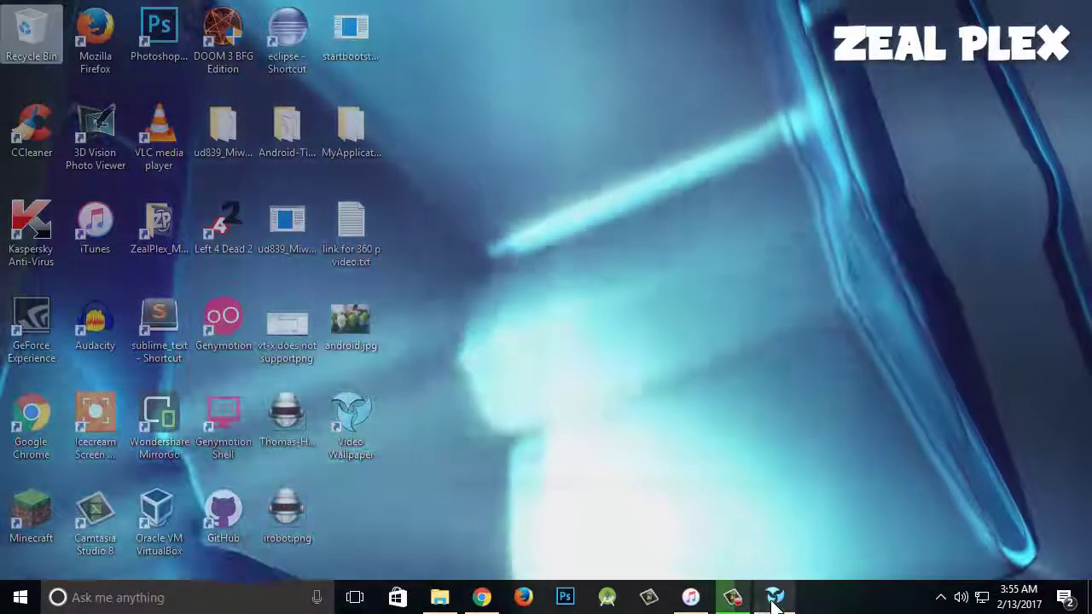
pyautogui.click(772, 597)
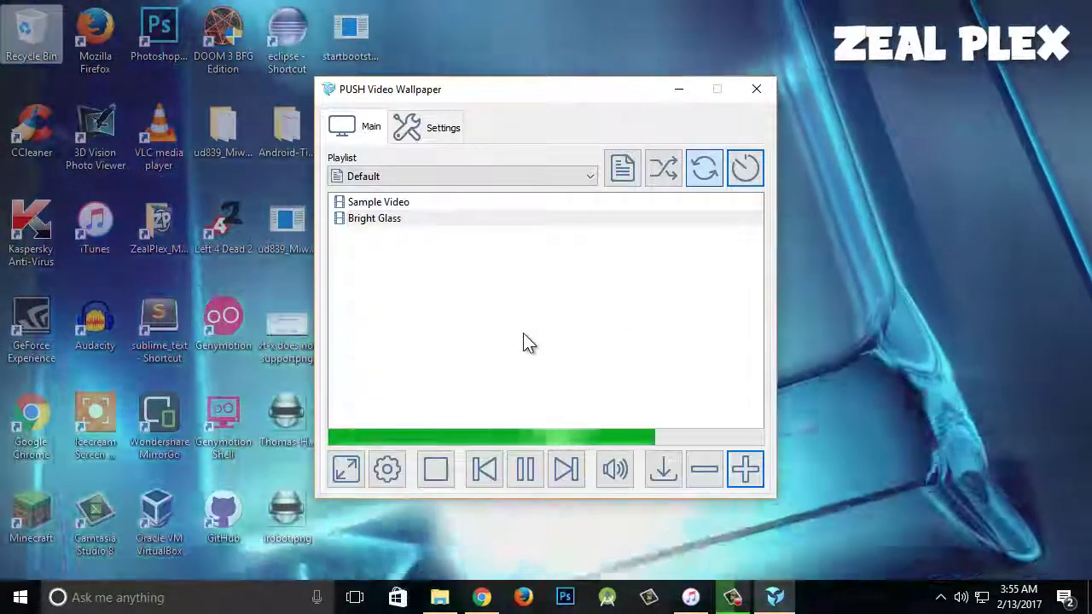
pyautogui.doubleClick(401, 216)
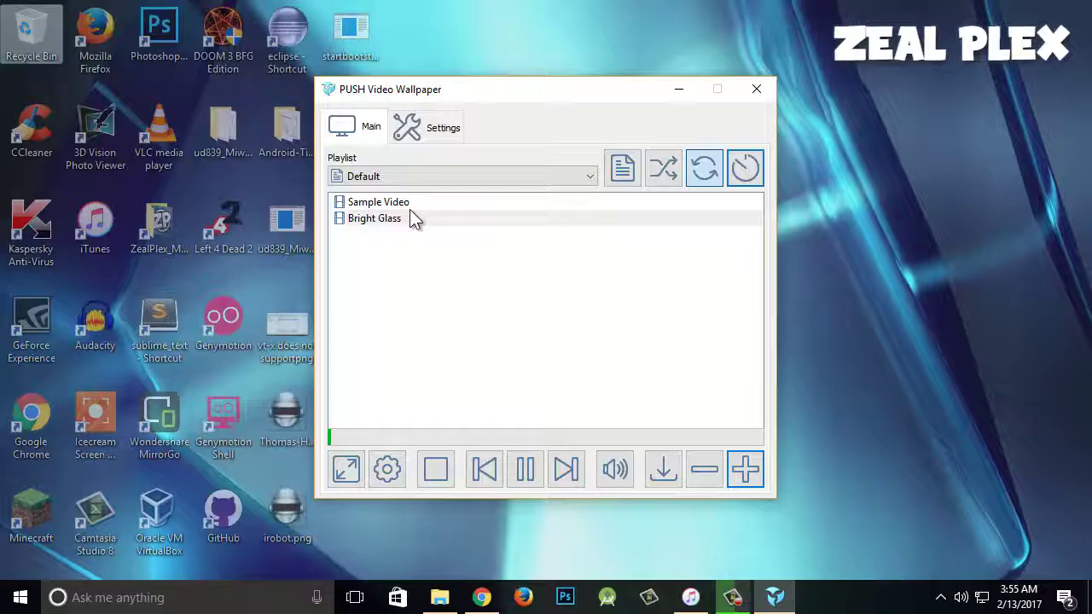
pyautogui.doubleClick(390, 202)
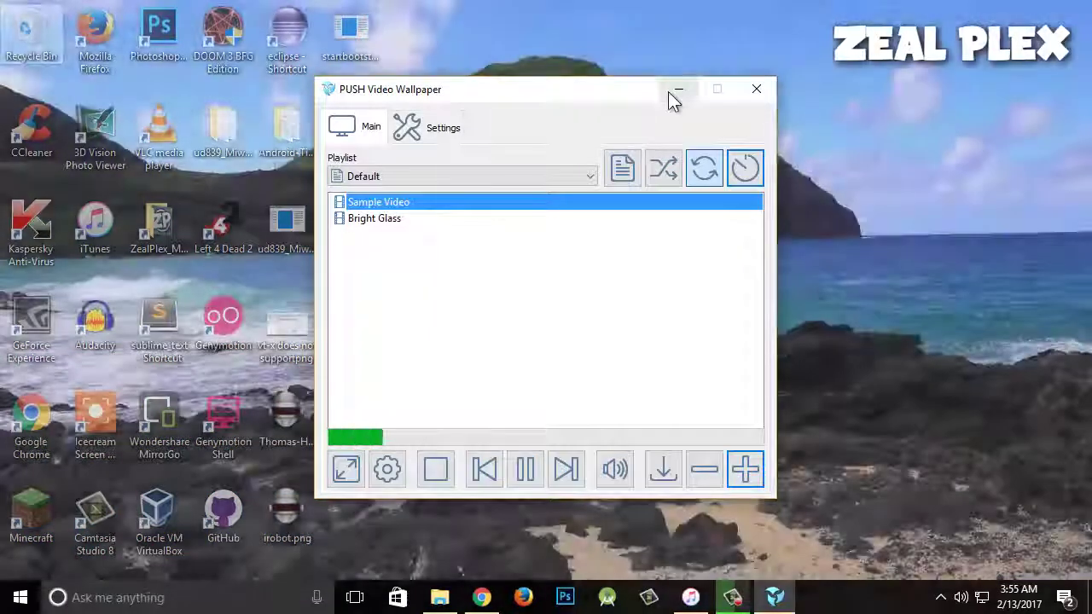
pyautogui.click(671, 91)
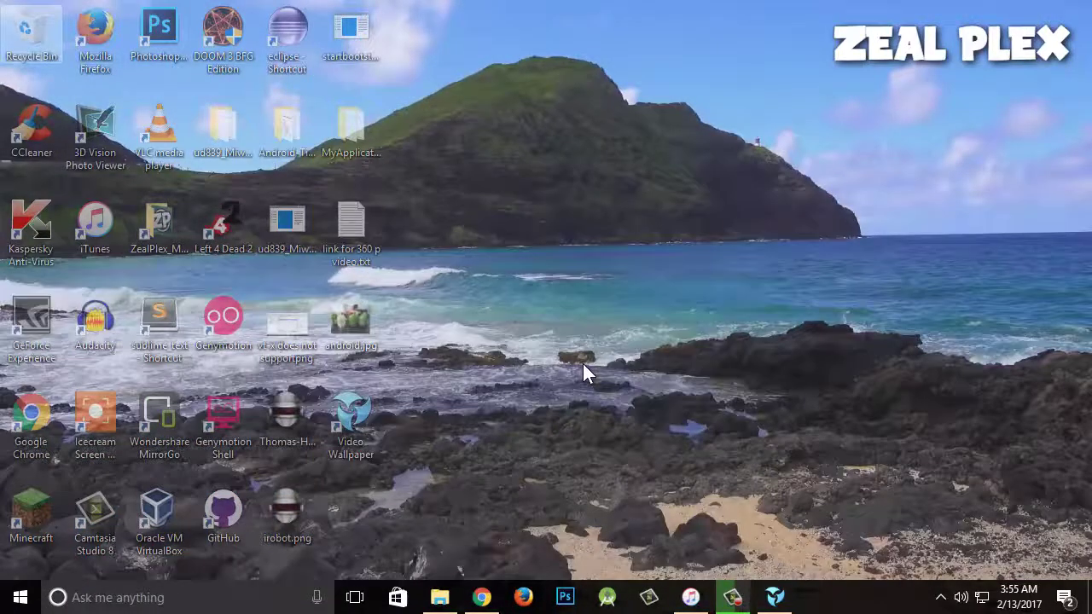
pyautogui.hotkey('alt', 'Tab')
pyautogui.doubleClick(369, 218)
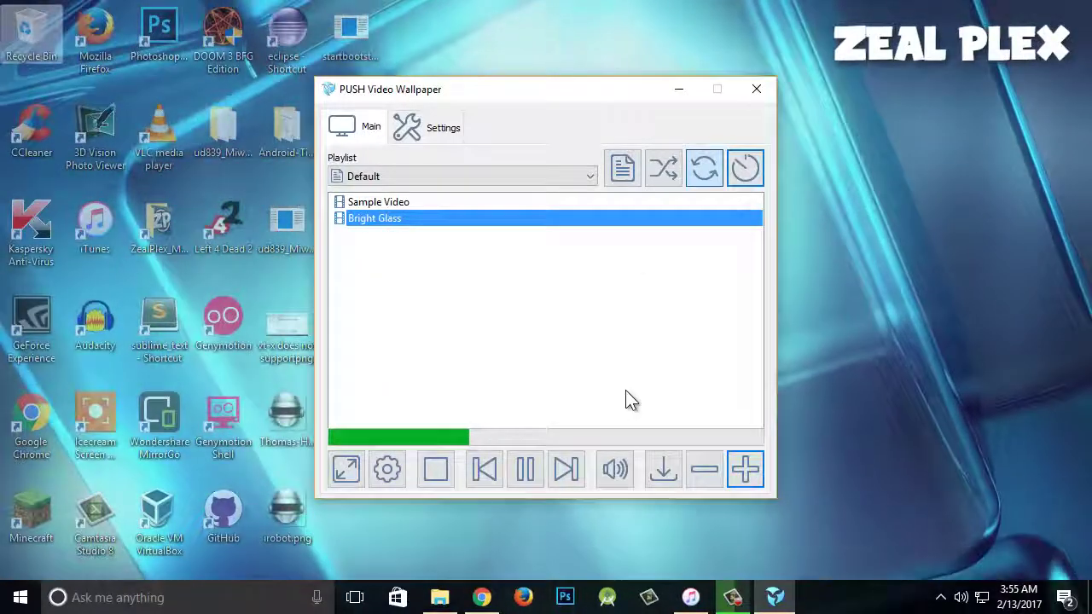
pyautogui.click(679, 91)
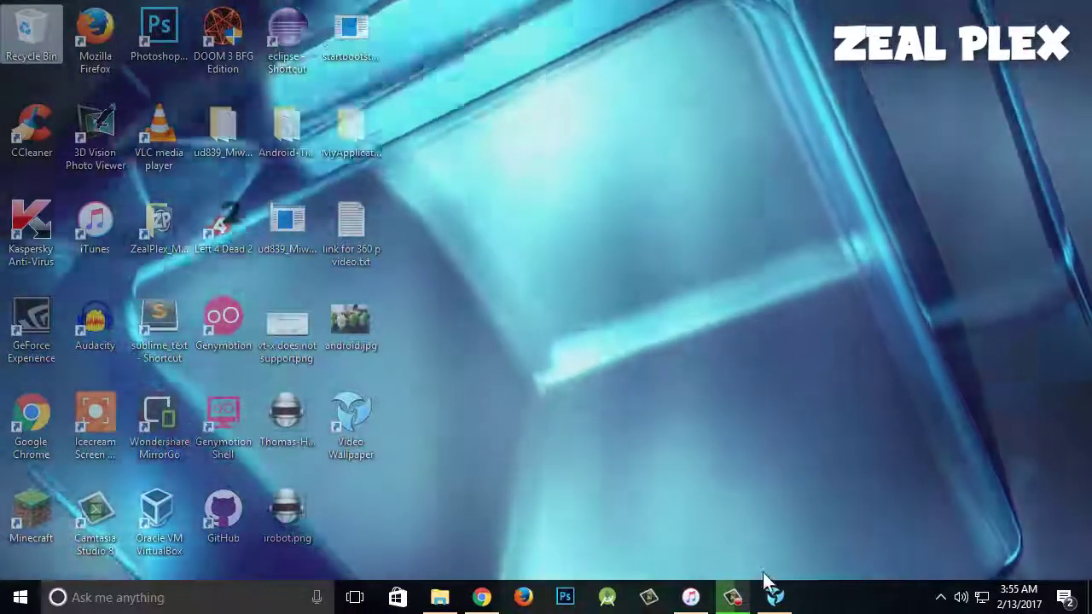
pyautogui.click(773, 597)
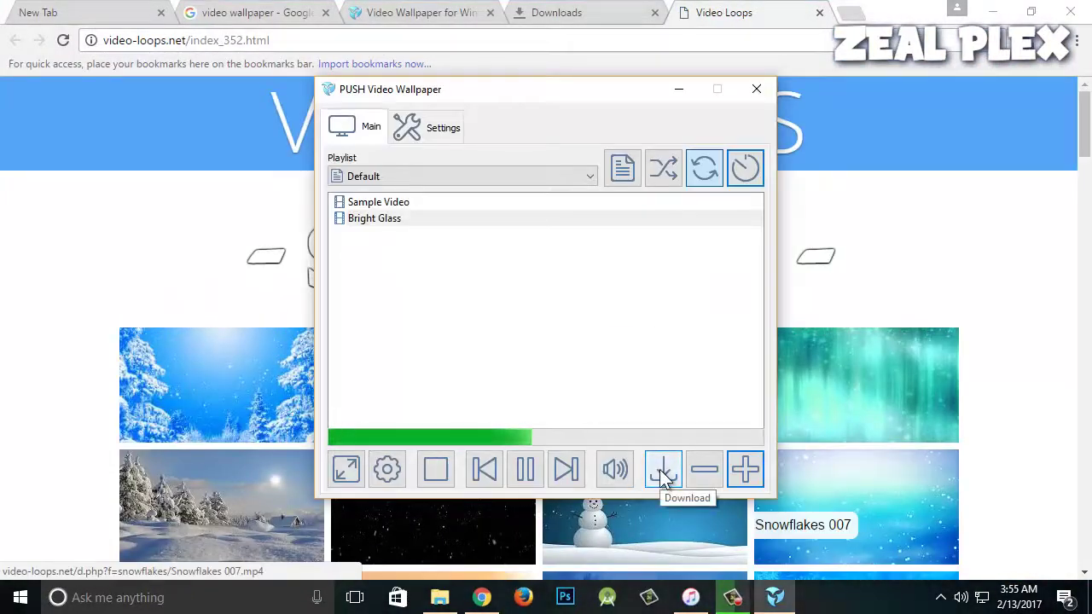
# Scroll the video-loops.net gallery down to Aquarium and back up to the Abstraction loops showing Macro Plex
pyautogui.click(1042, 297)
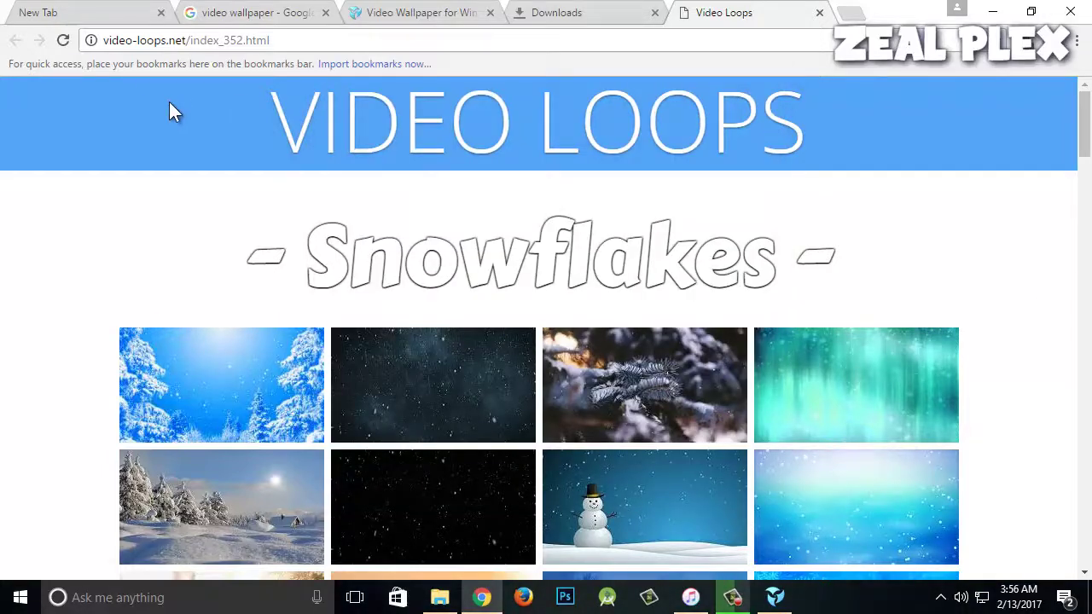
pyautogui.scroll(-5, 1024, 343)
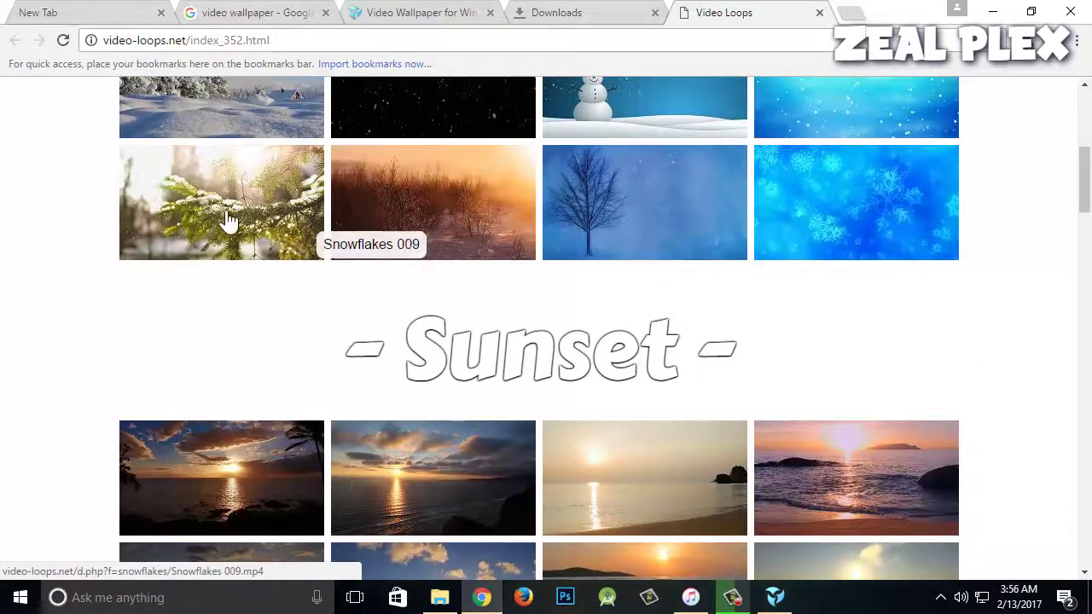
pyautogui.scroll(-2, 225, 221)
pyautogui.scroll(-11, 998, 223)
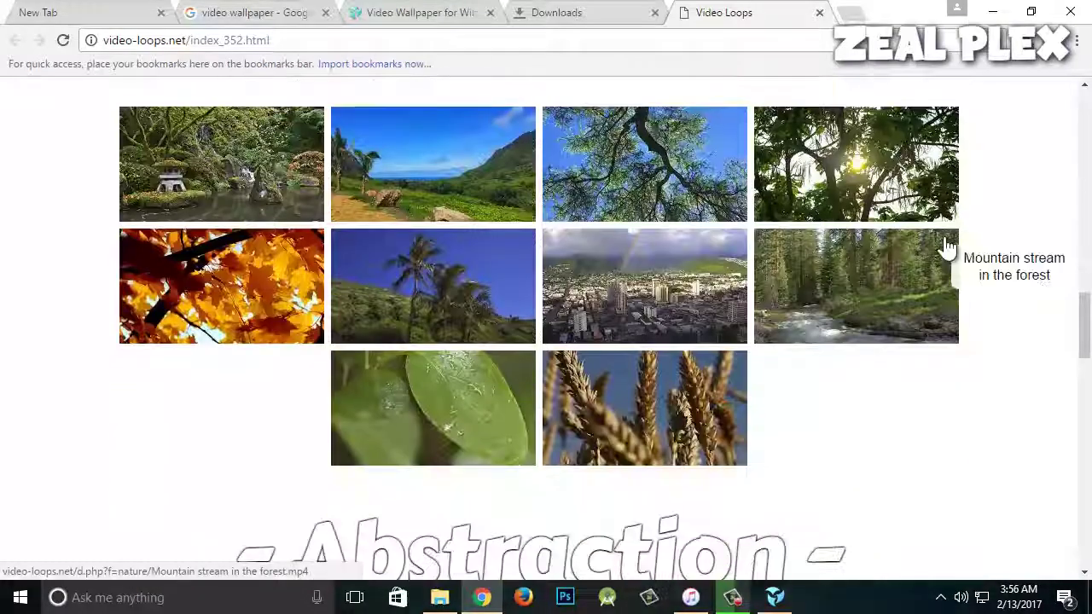
pyautogui.scroll(-4, 964, 252)
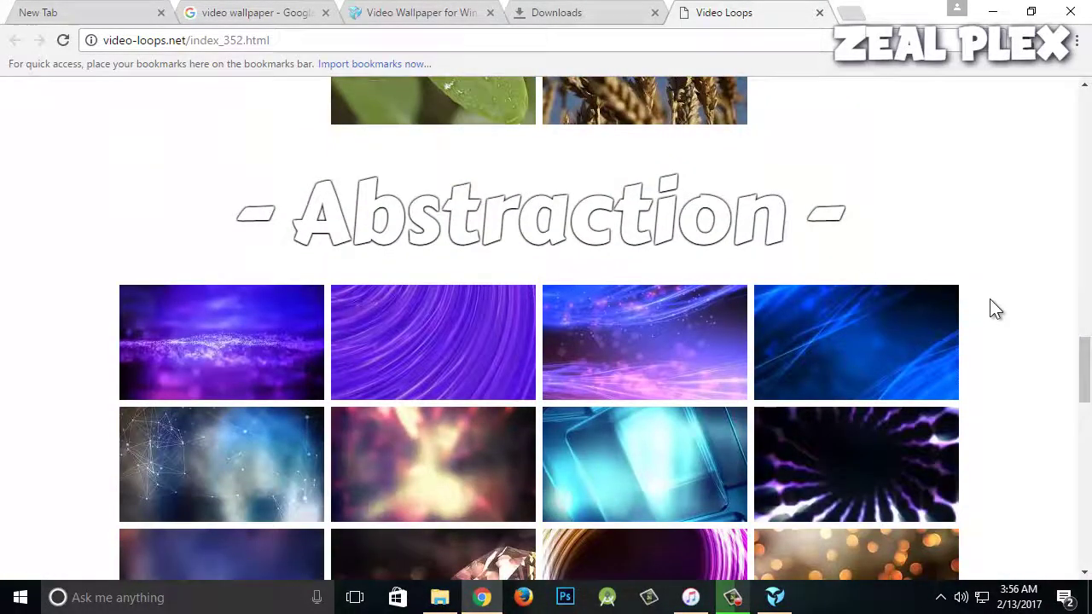
pyautogui.scroll(-10, 992, 307)
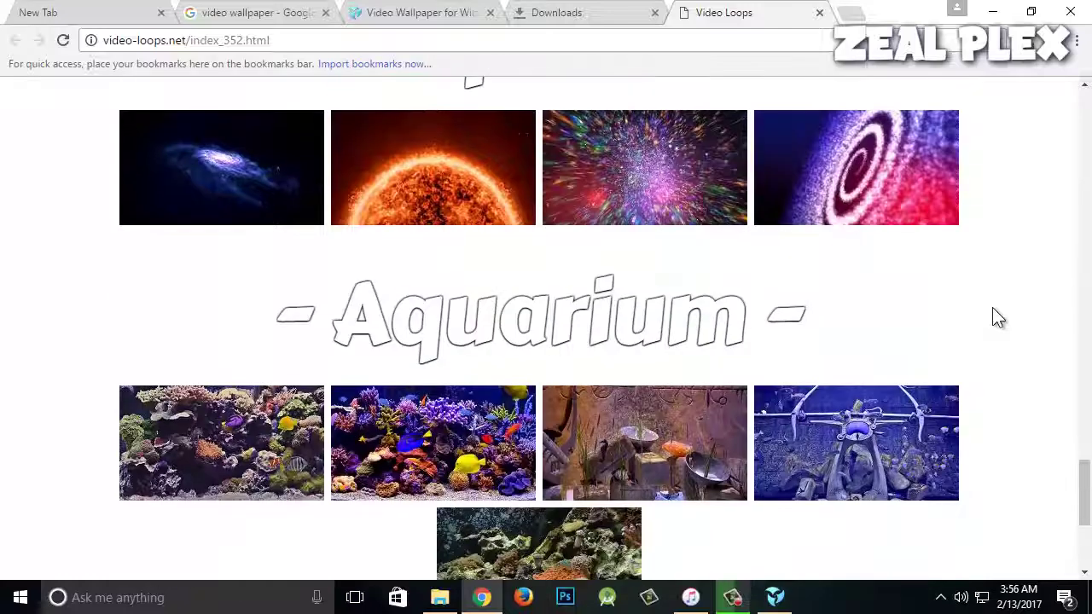
pyautogui.scroll(-3, 978, 333)
pyautogui.scroll(2, 921, 321)
pyautogui.scroll(1, 565, 259)
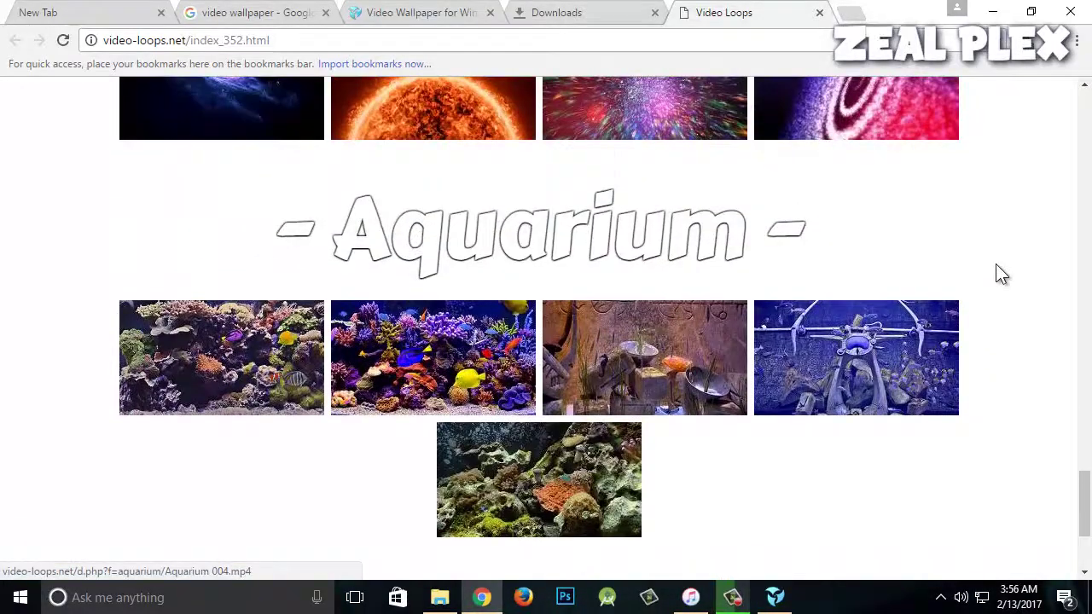
pyautogui.scroll(1, 1030, 263)
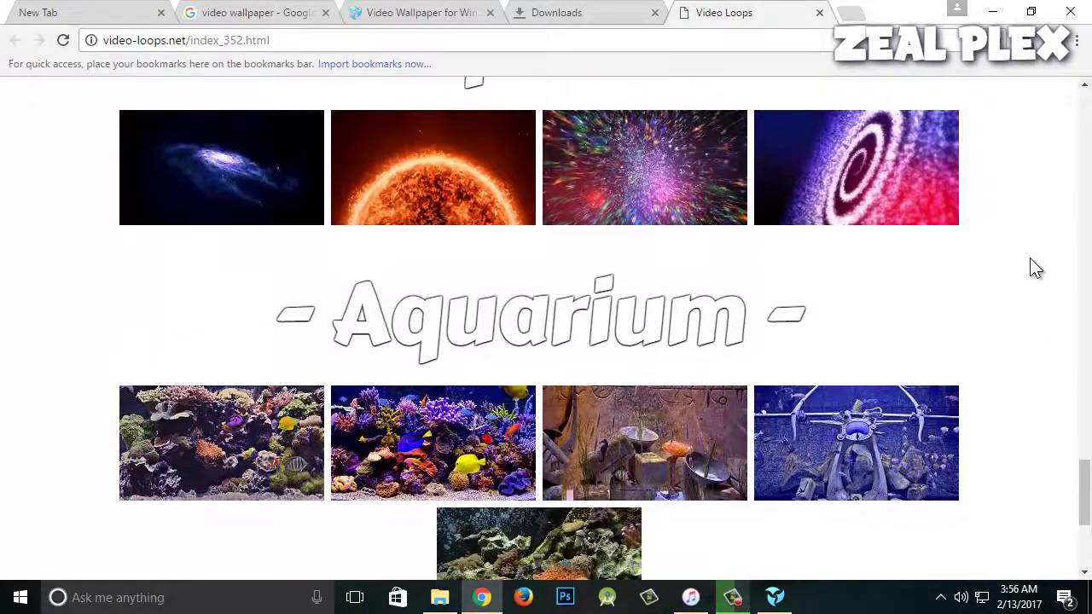
pyautogui.scroll(7, 1030, 266)
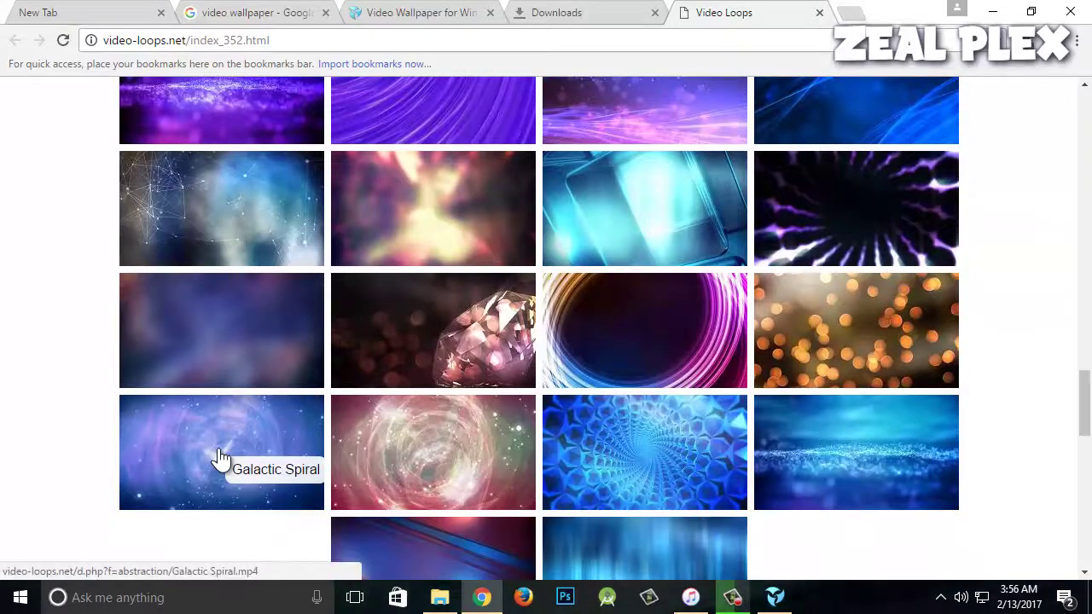
pyautogui.scroll(1, 224, 377)
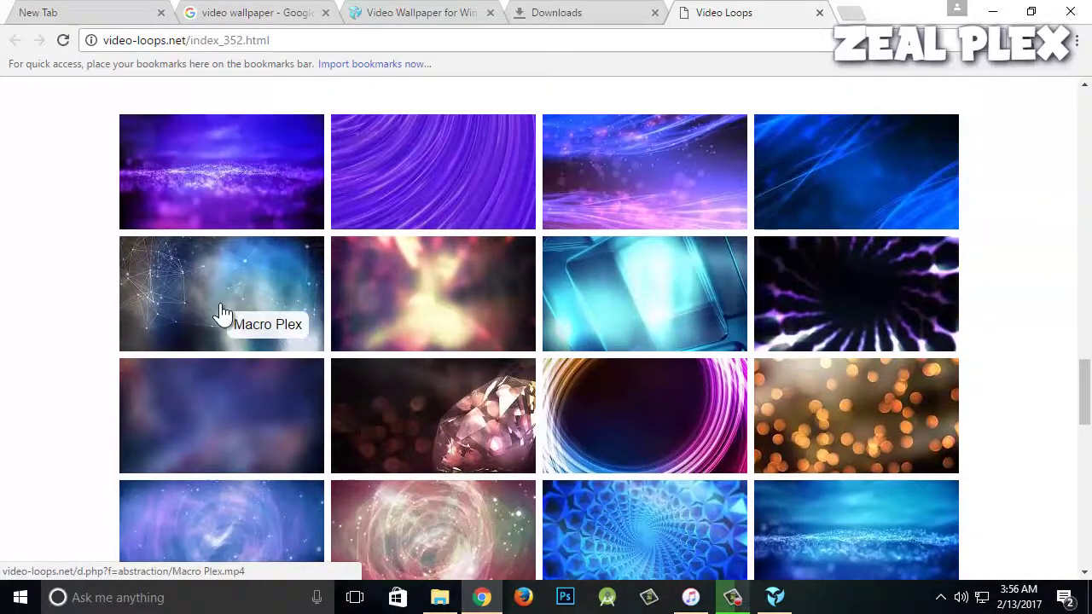
# Click the Macro Plex thumbnail to download Macro Plex.mp4 from video-loops.net
pyautogui.click(219, 313)
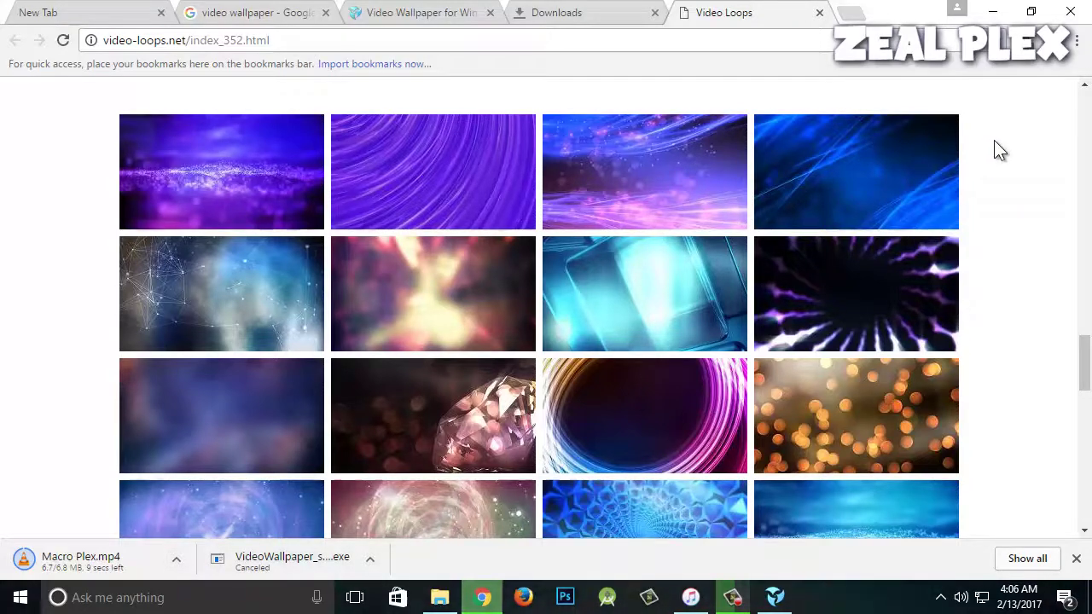
pyautogui.click(992, 12)
pyautogui.click(674, 92)
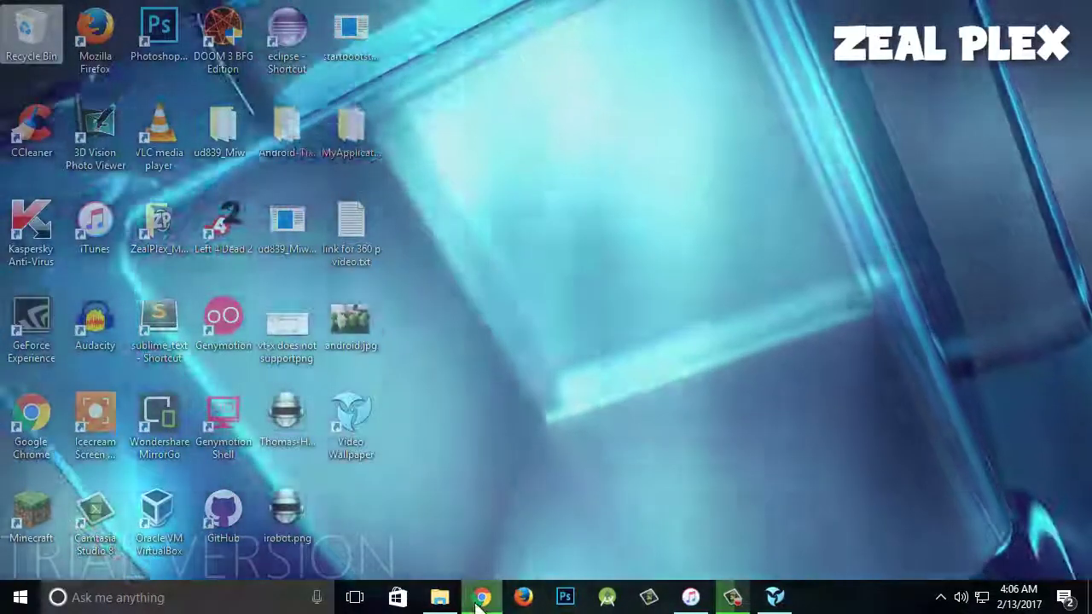
pyautogui.click(484, 599)
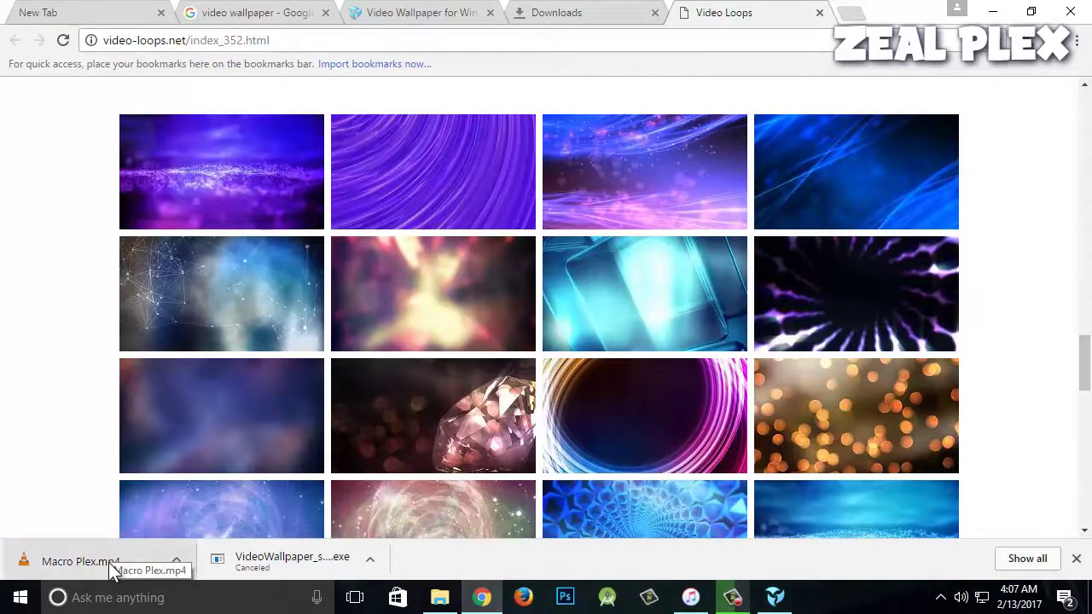
# Open PUSH Video Wallpaper, look through its playlists and settings, and select the Sample Video entry
pyautogui.click(774, 597)
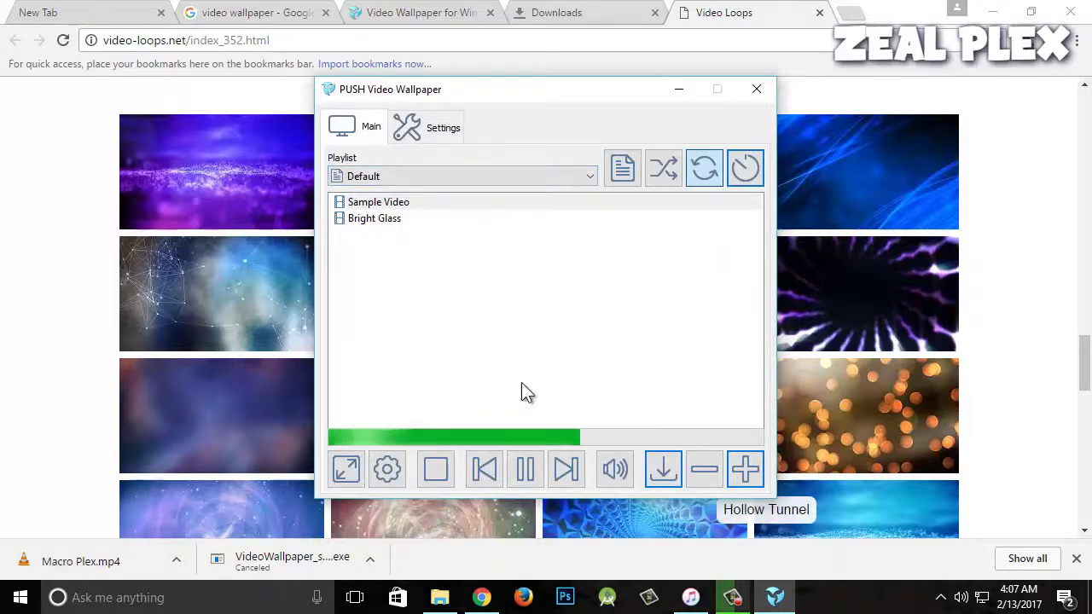
pyautogui.click(541, 173)
pyautogui.click(516, 194)
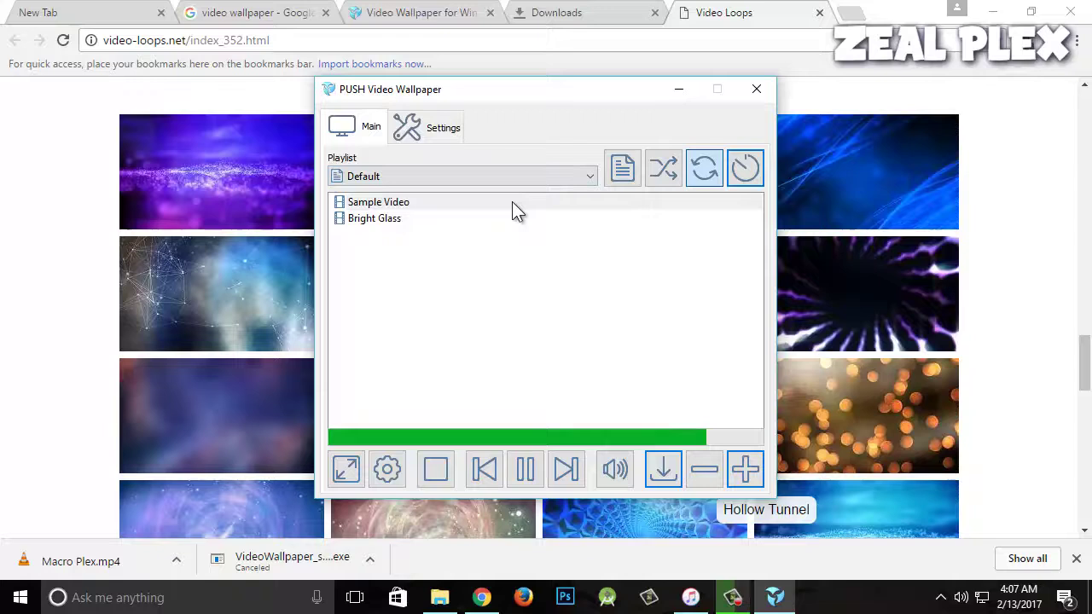
pyautogui.click(457, 131)
pyautogui.click(354, 126)
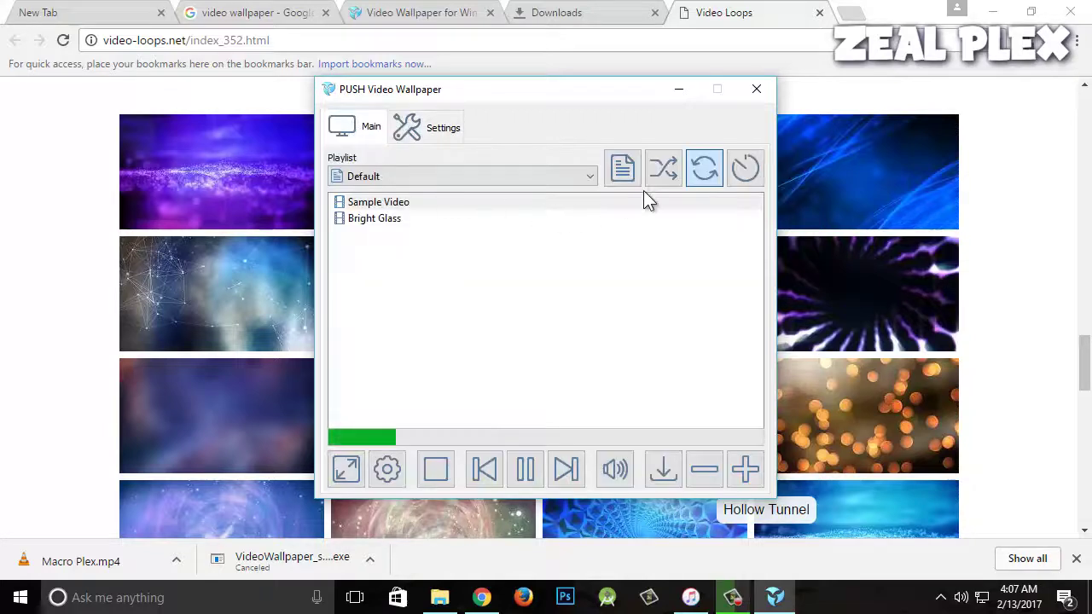
pyautogui.click(397, 204)
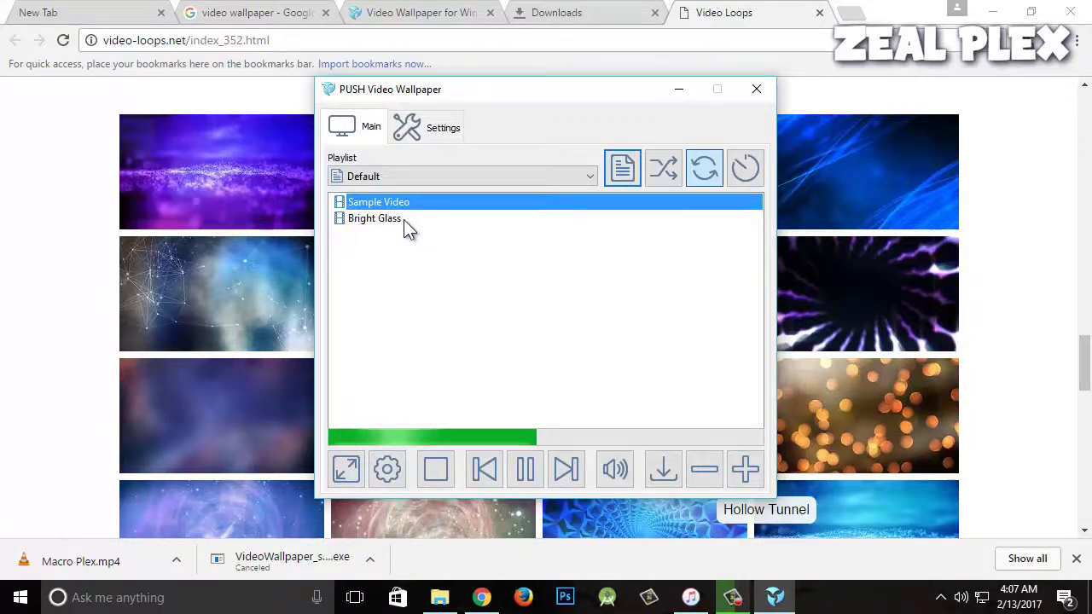
# Add Macro Plex.mp4 from the Downloads folder to the Default playlist
pyautogui.click(748, 480)
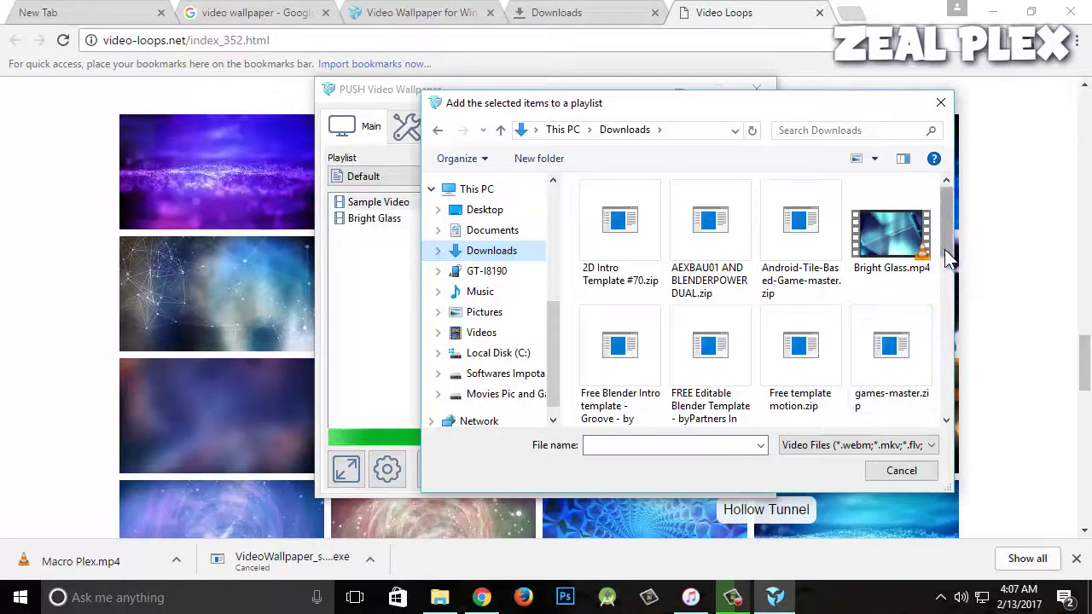
pyautogui.scroll(-3, 917, 222)
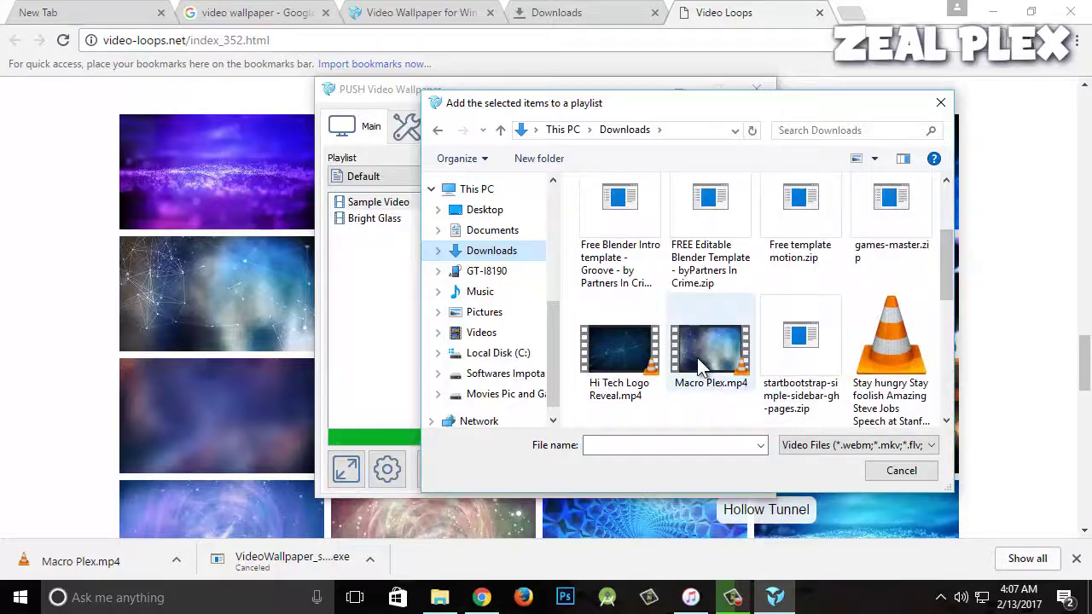
pyautogui.click(699, 365)
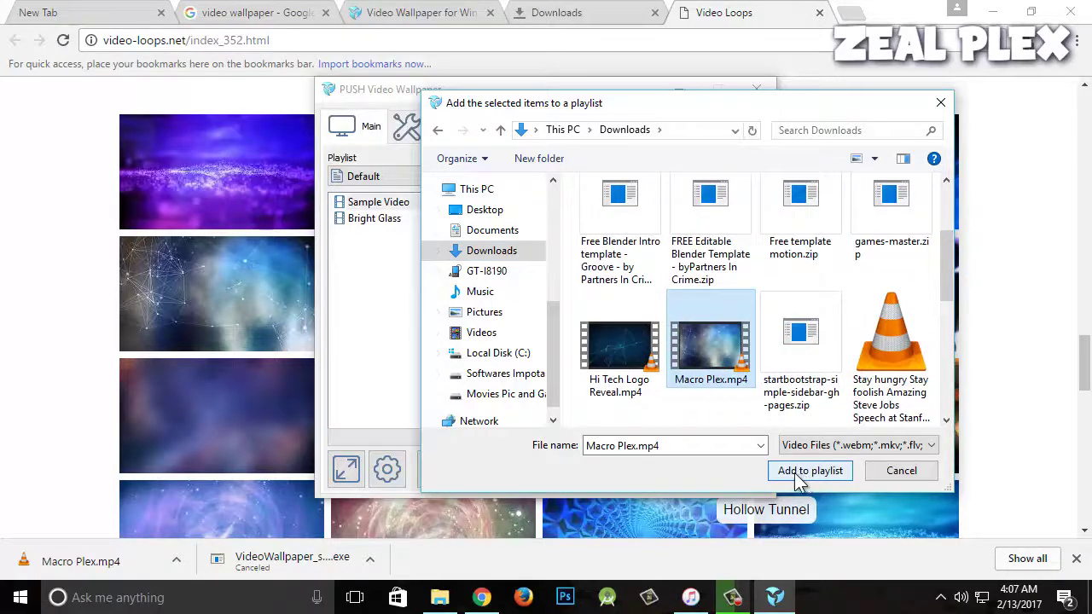
pyautogui.click(800, 473)
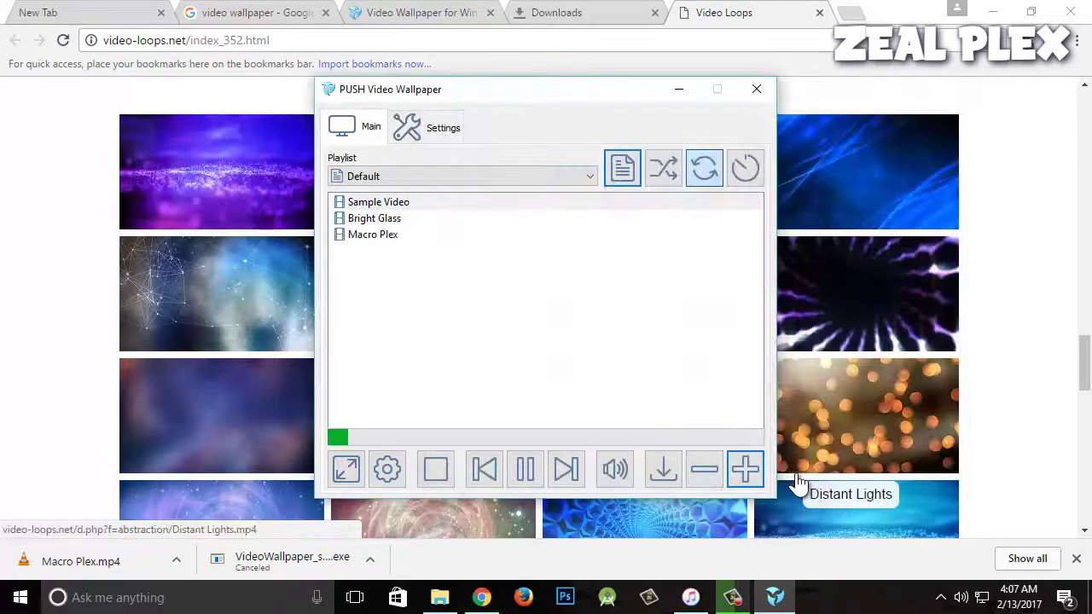
# Start the Macro Plex entry as wallpaper, close the PUSH window, and minimize Chrome
pyautogui.click(406, 235)
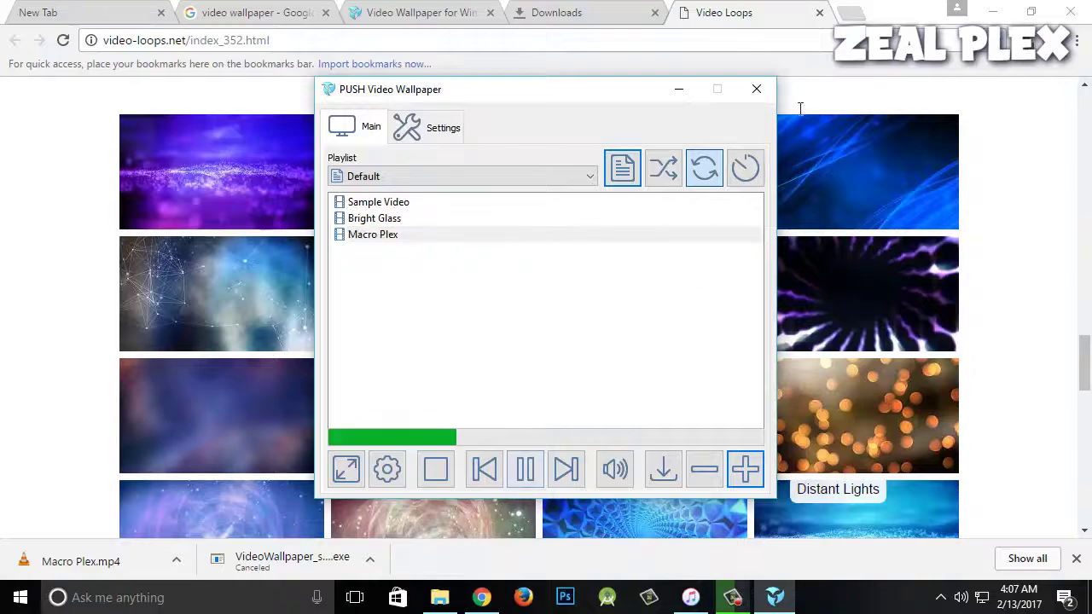
pyautogui.click(756, 89)
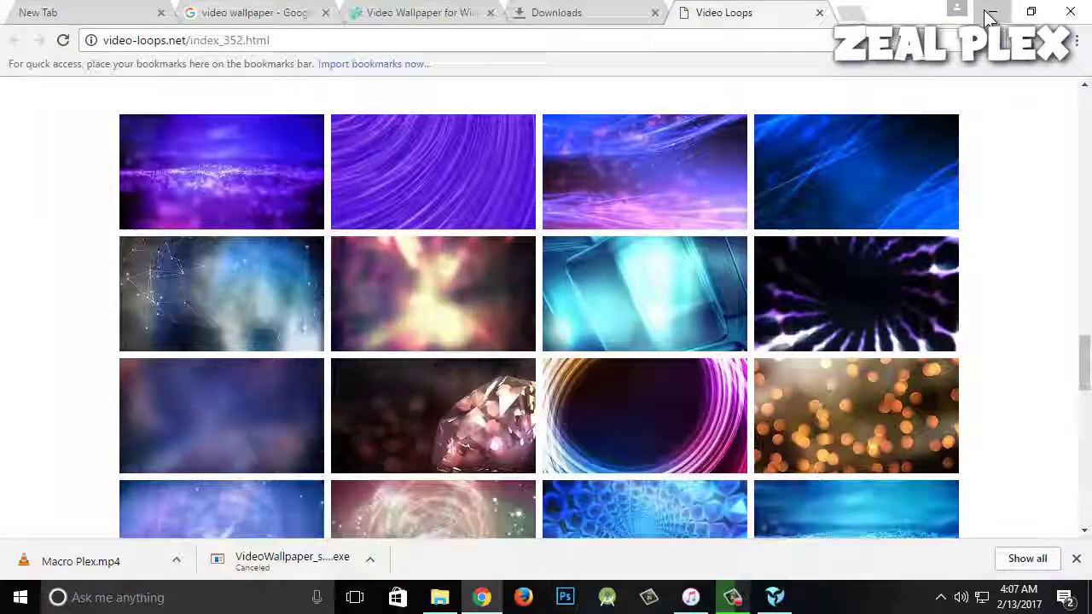
pyautogui.click(989, 17)
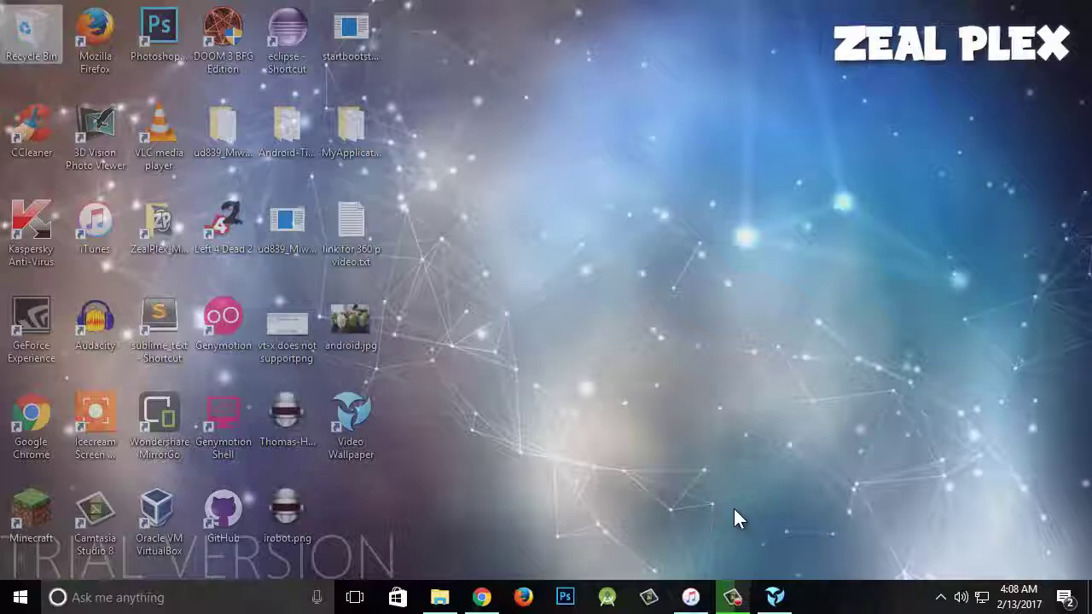
pyautogui.click(774, 597)
pyautogui.click(443, 128)
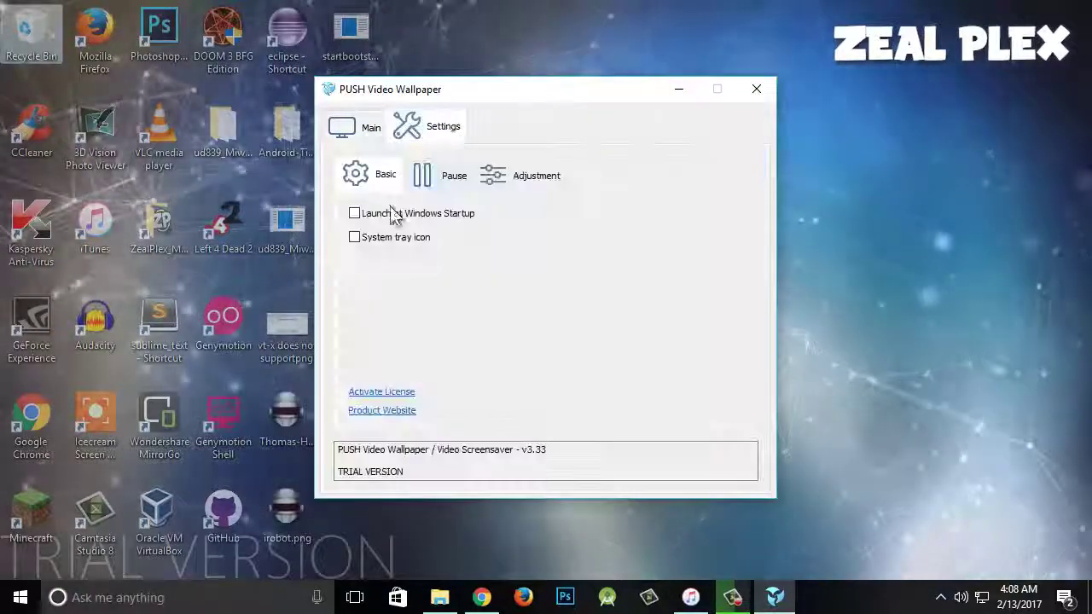
pyautogui.click(354, 237)
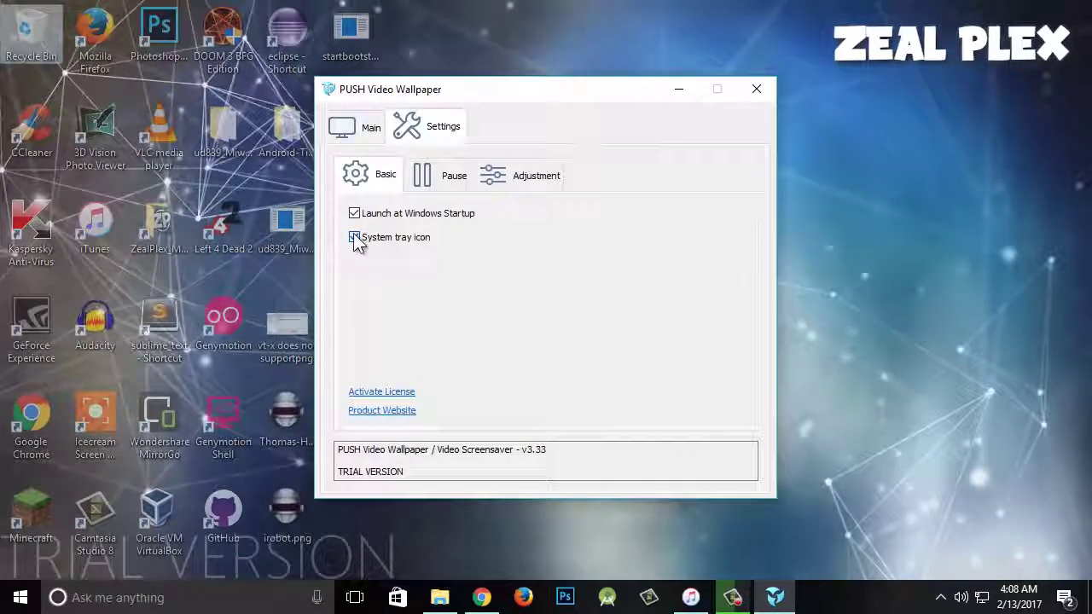
pyautogui.click(355, 214)
pyautogui.click(355, 214)
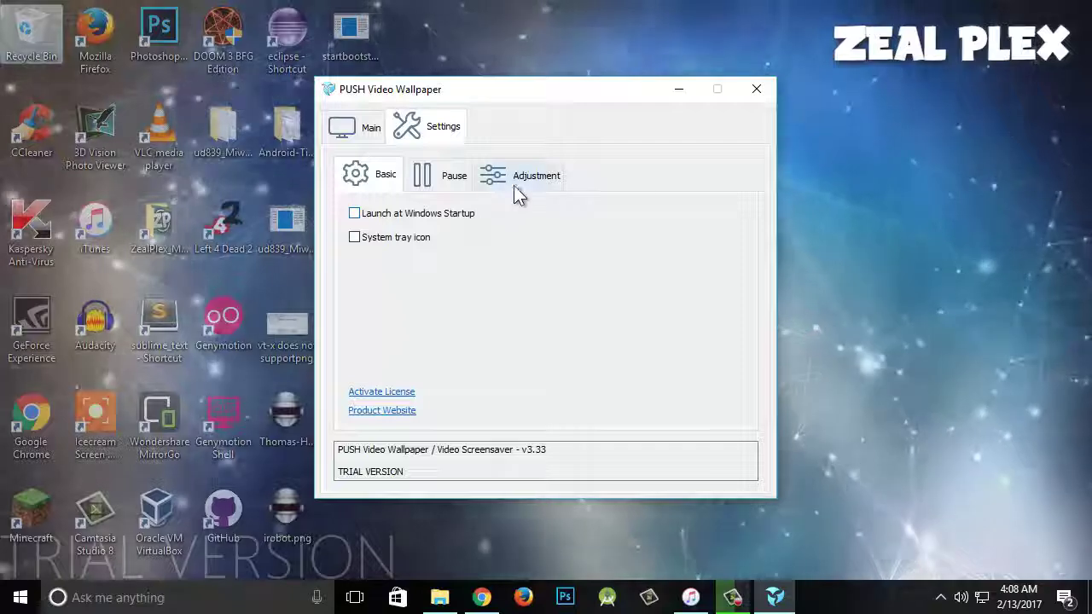
pyautogui.click(517, 193)
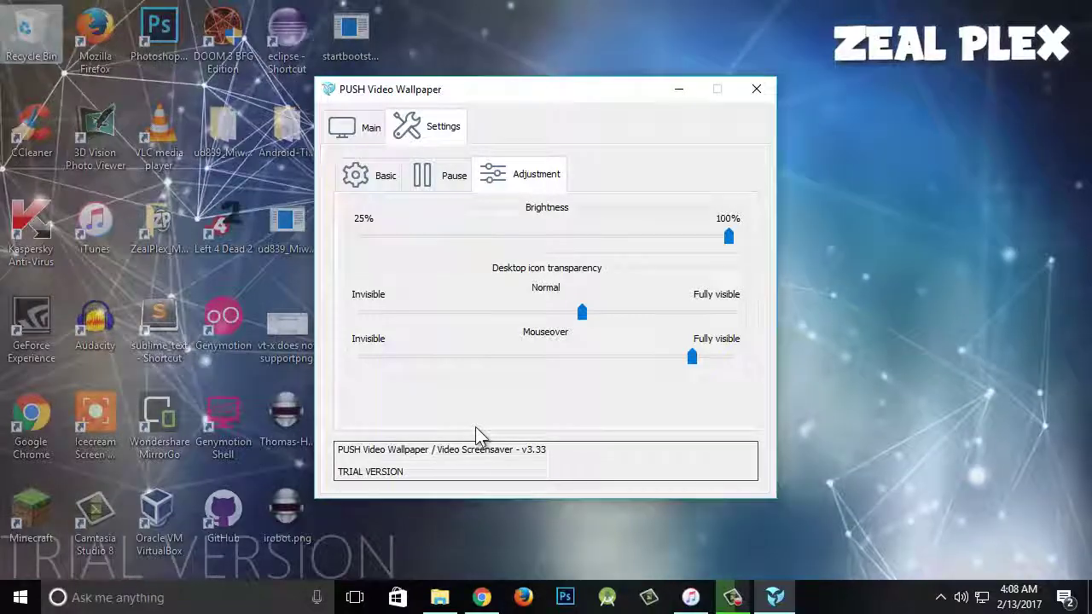
pyautogui.click(340, 176)
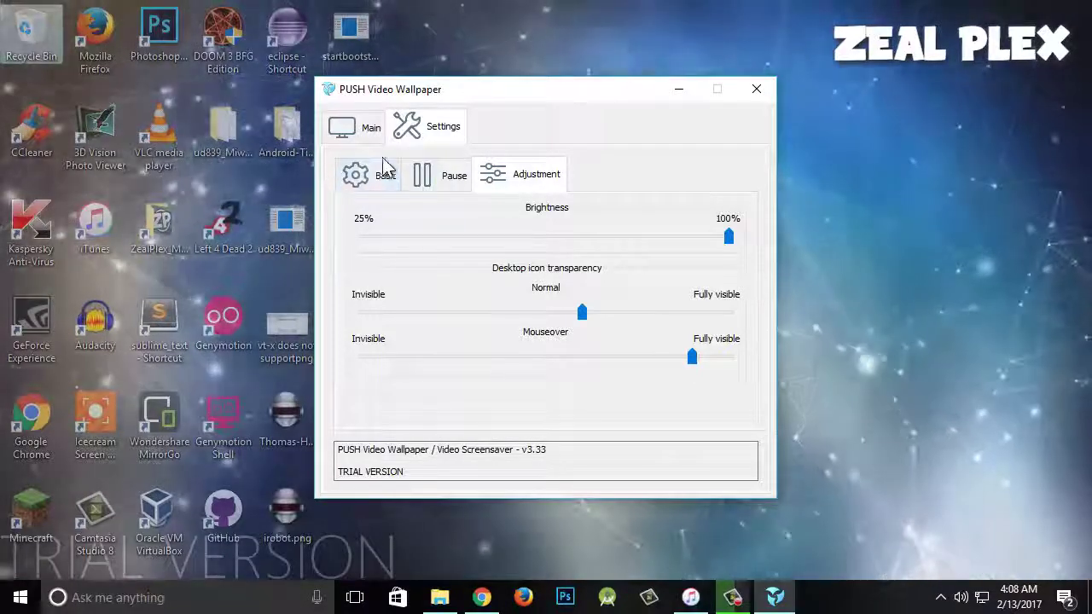
pyautogui.click(680, 90)
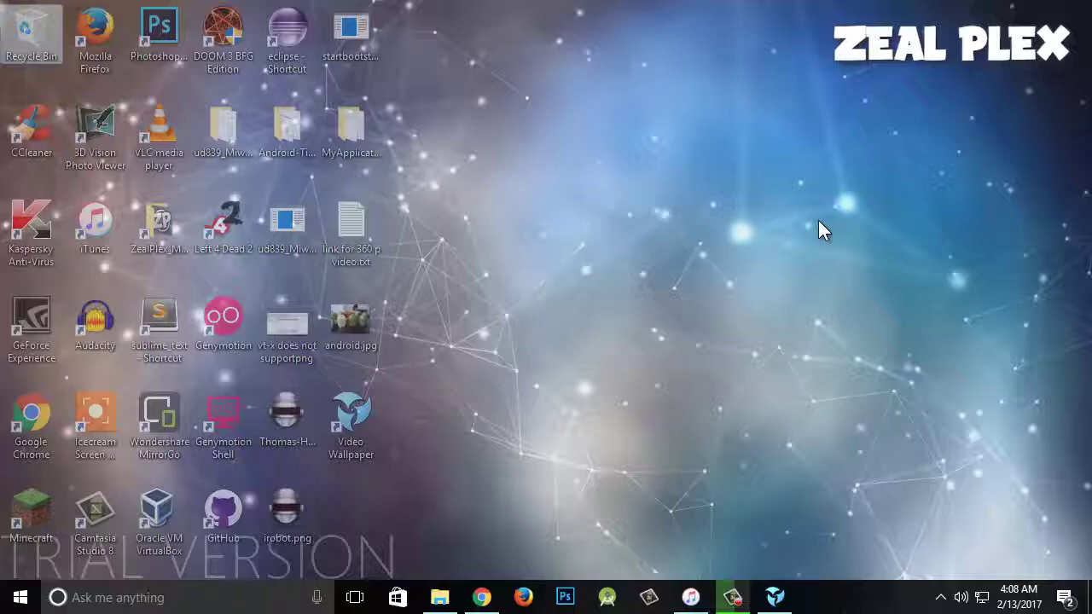